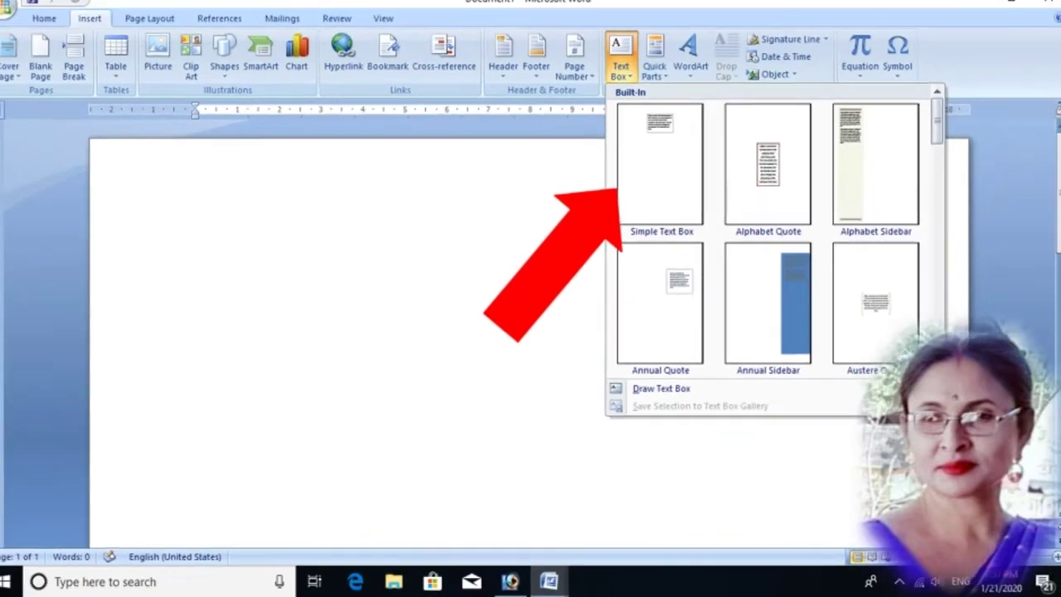
# Insert the Simple Text Box design, with its placeholder pull-quote text, onto the page
pyautogui.click(651, 100)
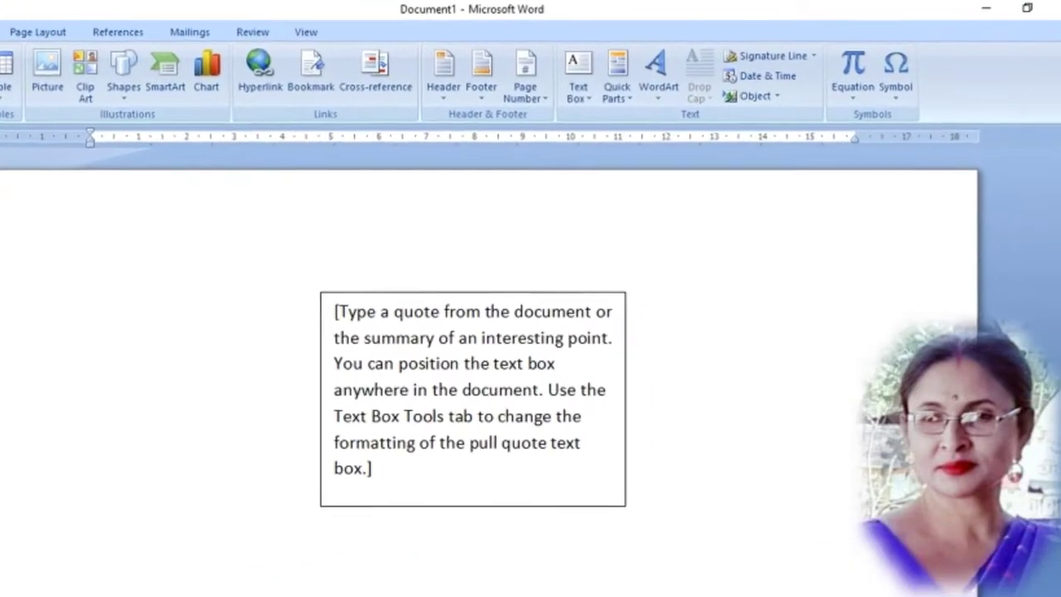